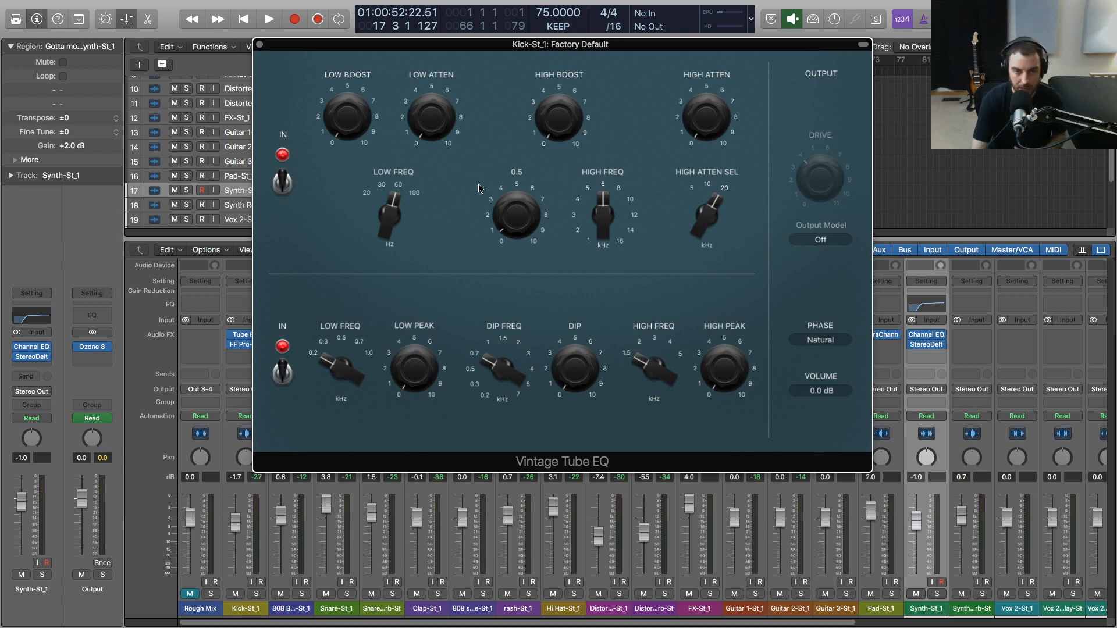
# - Play a section of the mix to hear the kick before any EQ boosts, with the Vintage Tube EQ window in view
pyautogui.press('space')
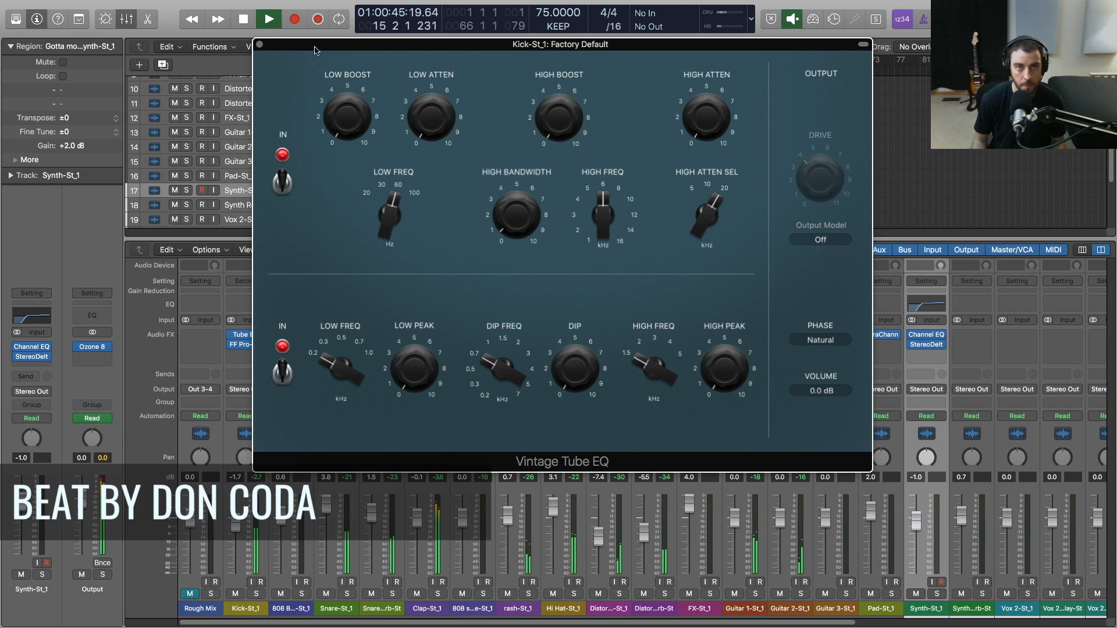
pyautogui.moveTo(316, 49); pyautogui.dragTo(327, 49)
pyautogui.moveTo(534, 326)
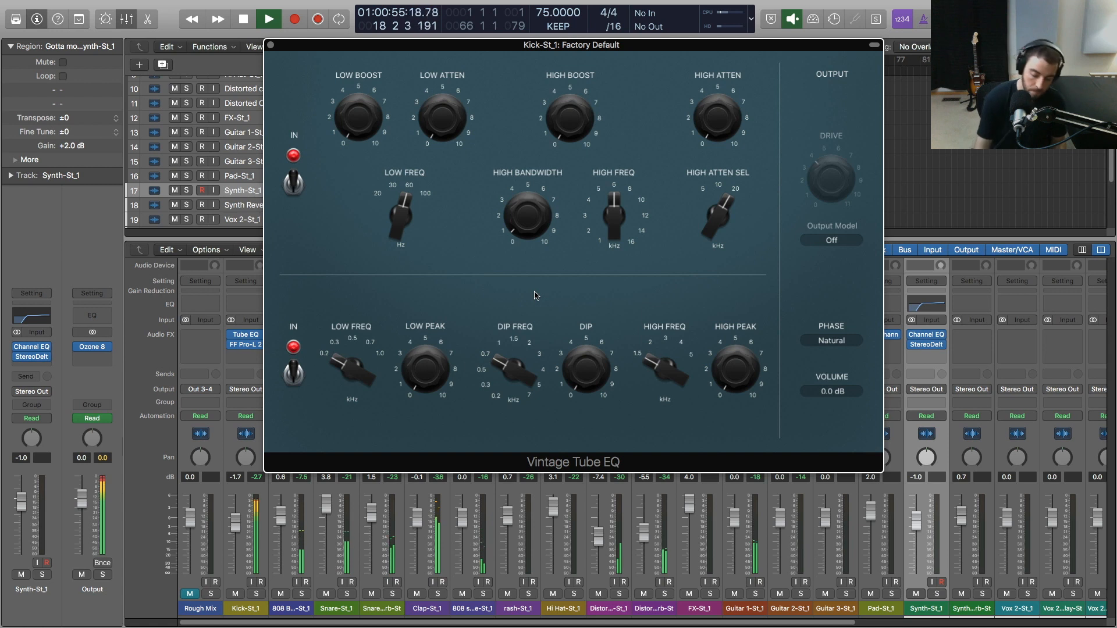
pyautogui.press('space')
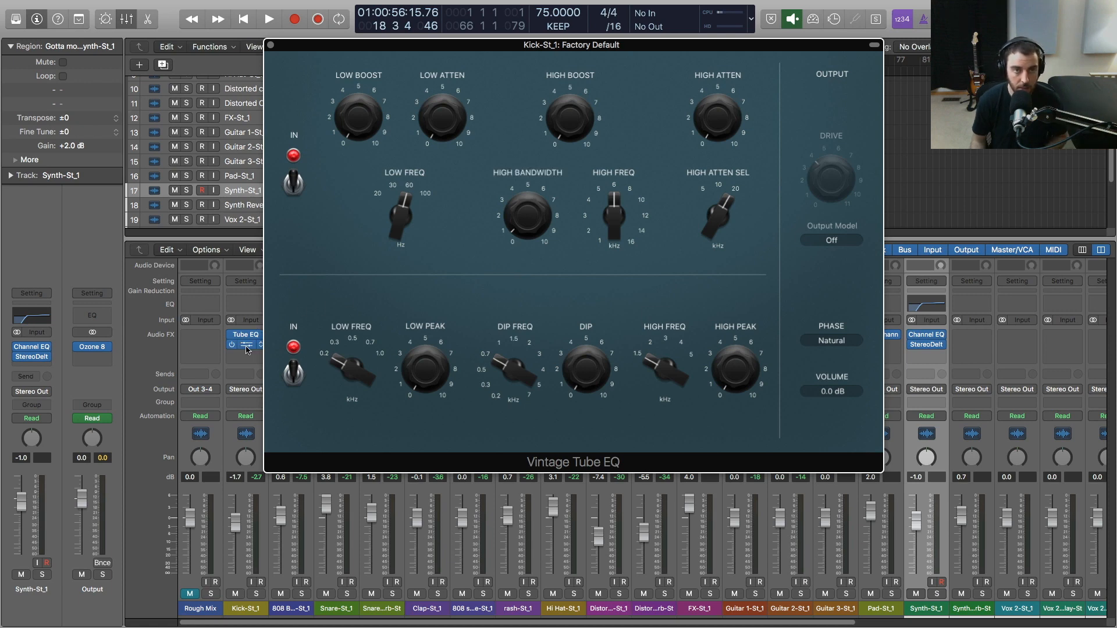
# - Check the FF Pro-L 2 limiter on the Kick-St_1 channel, and close its window
pyautogui.click(247, 345)
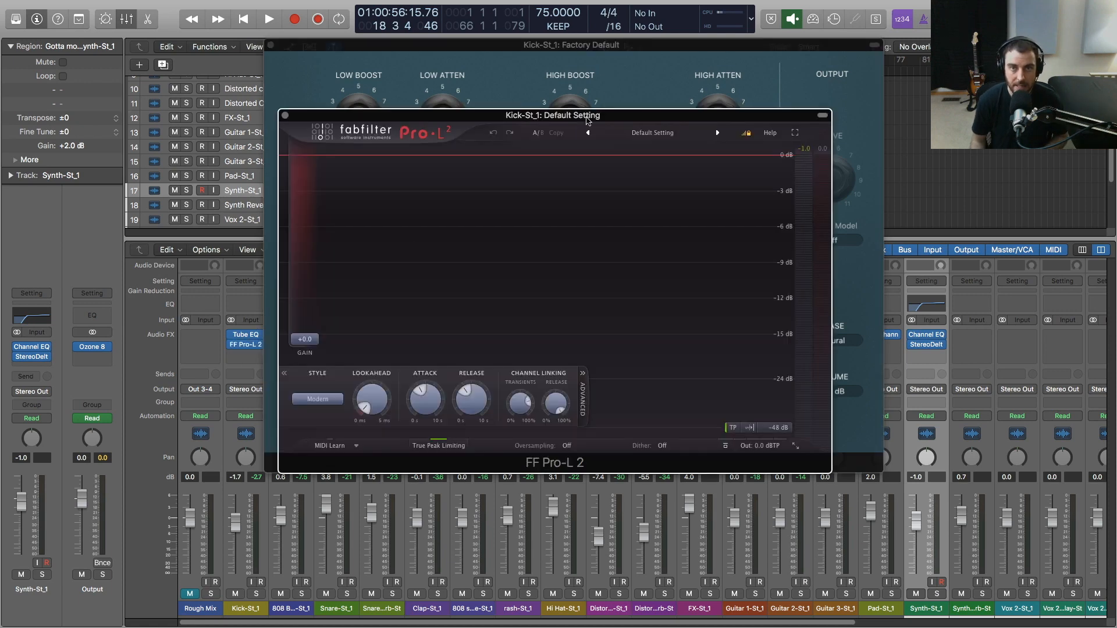
pyautogui.moveTo(588, 120); pyautogui.dragTo(586, 120)
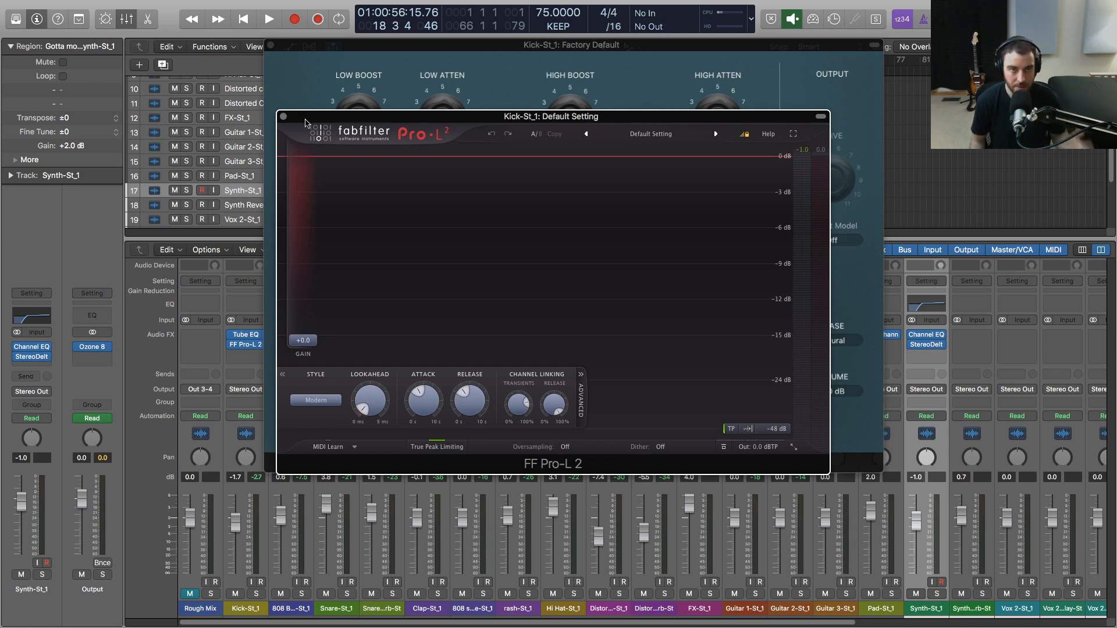
pyautogui.click(284, 116)
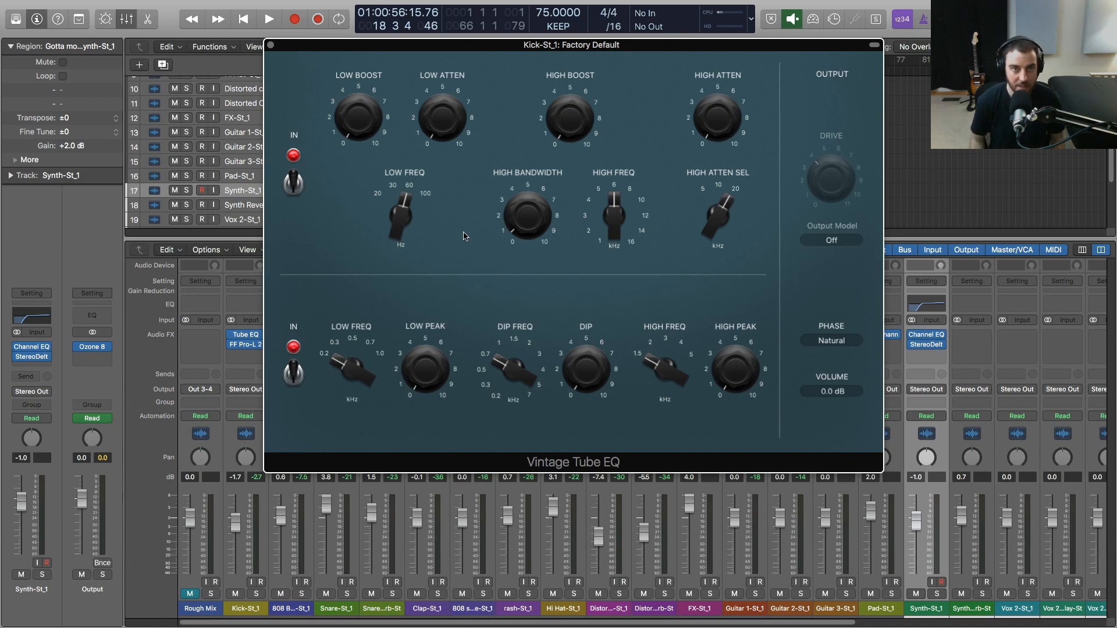
# - Set the kick EQ's upper Low Freq to 30 Hz and raise Low Boost to about 3 while the mix plays
pyautogui.moveTo(391, 225)
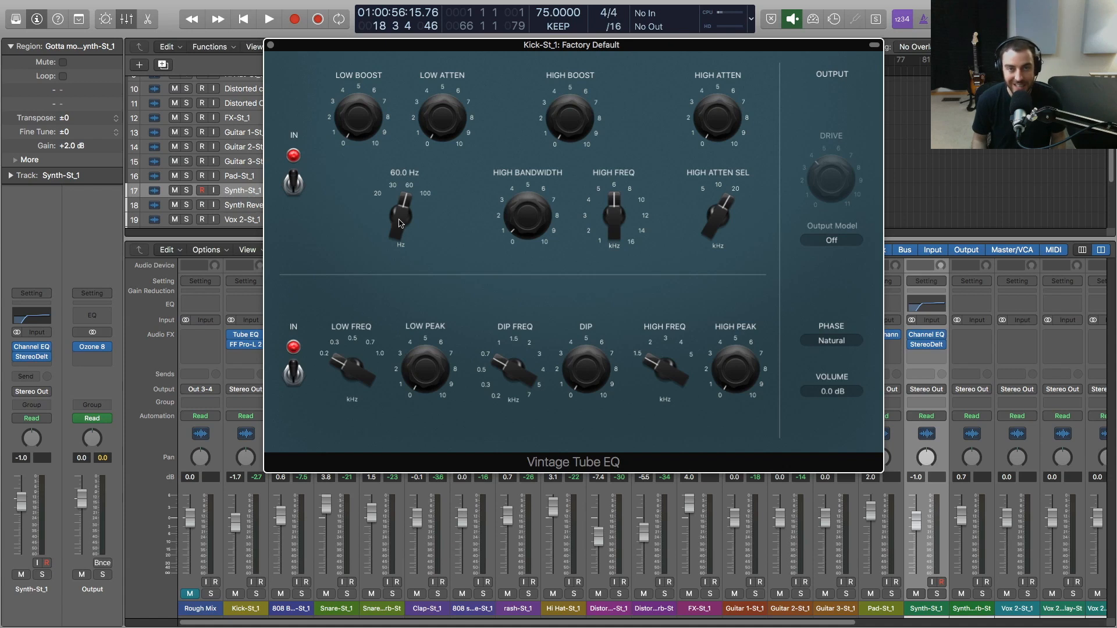
pyautogui.moveTo(399, 226); pyautogui.dragTo(398, 351)
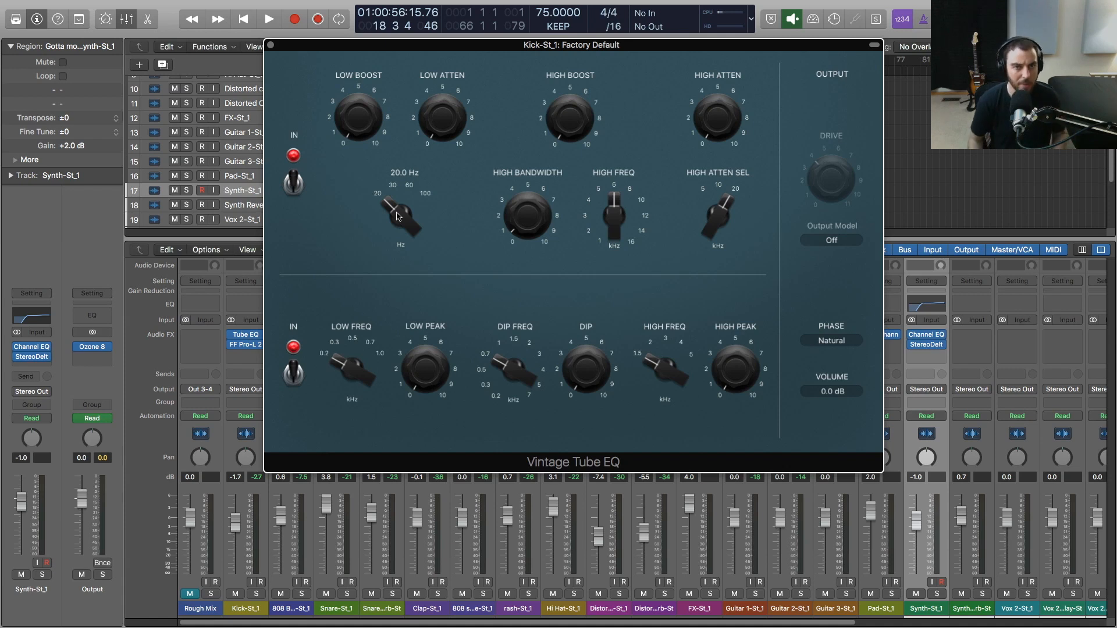
pyautogui.moveTo(398, 217); pyautogui.dragTo(405, 199)
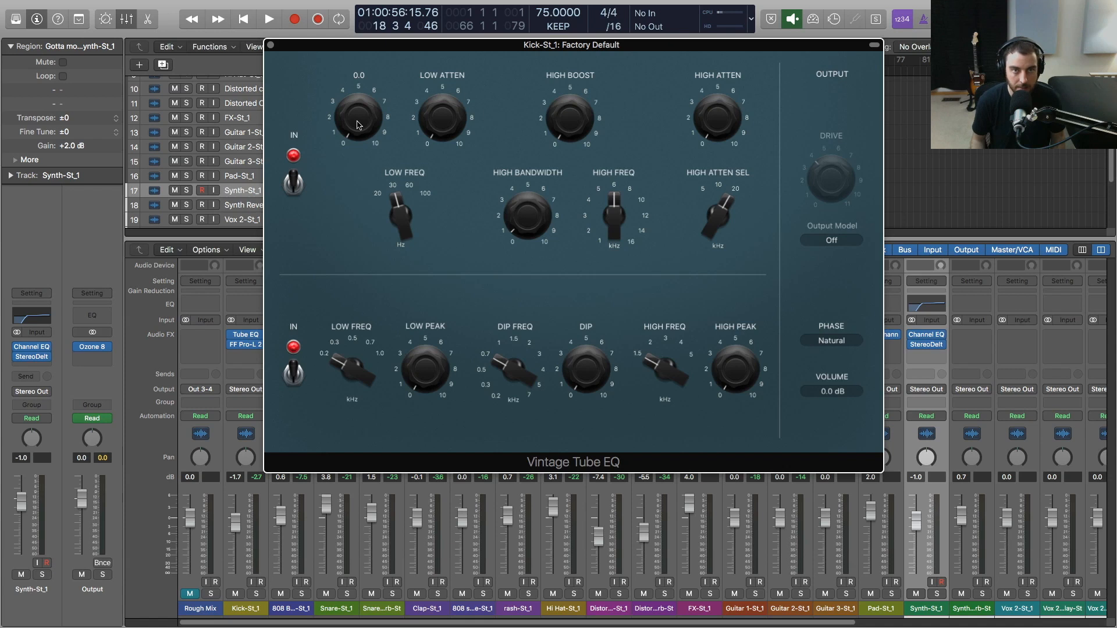
pyautogui.press('space')
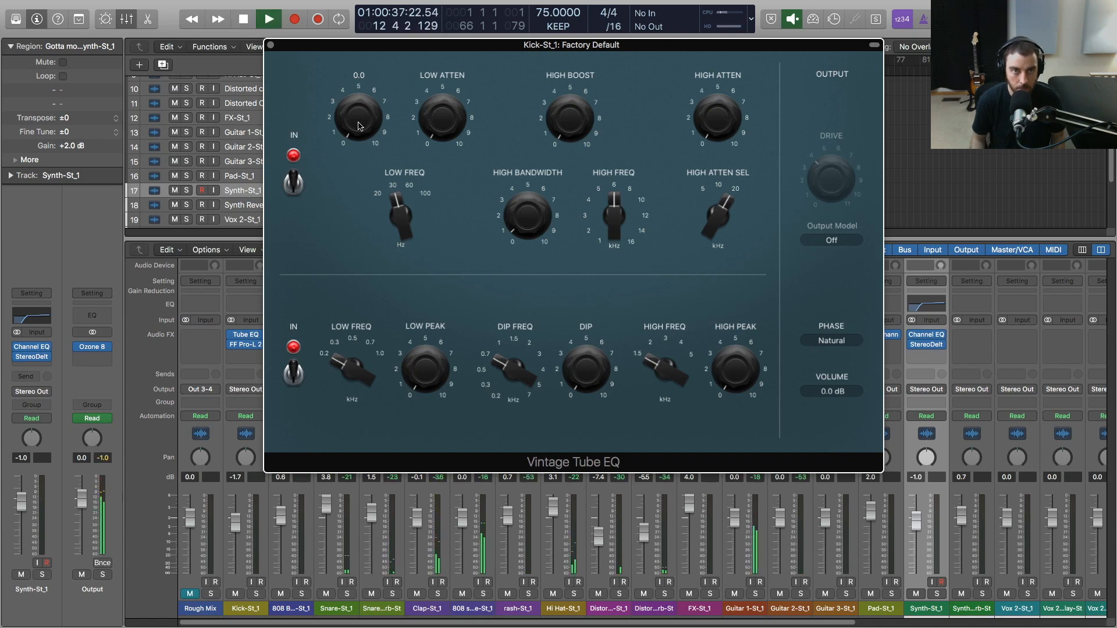
pyautogui.moveTo(359, 126); pyautogui.dragTo(359, 74)
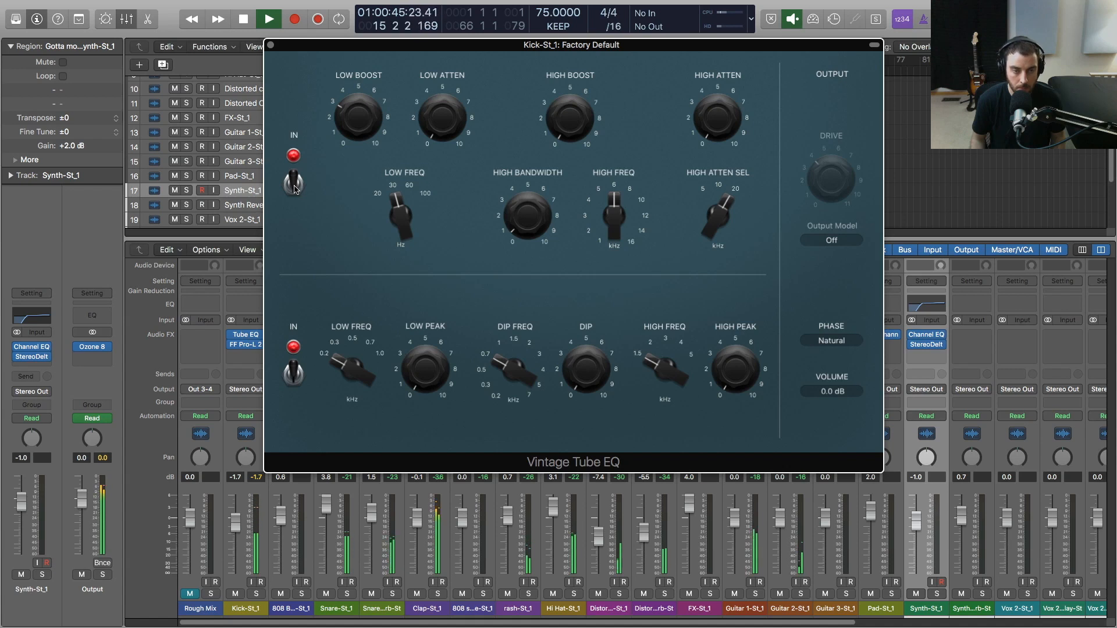
pyautogui.moveTo(392, 183)
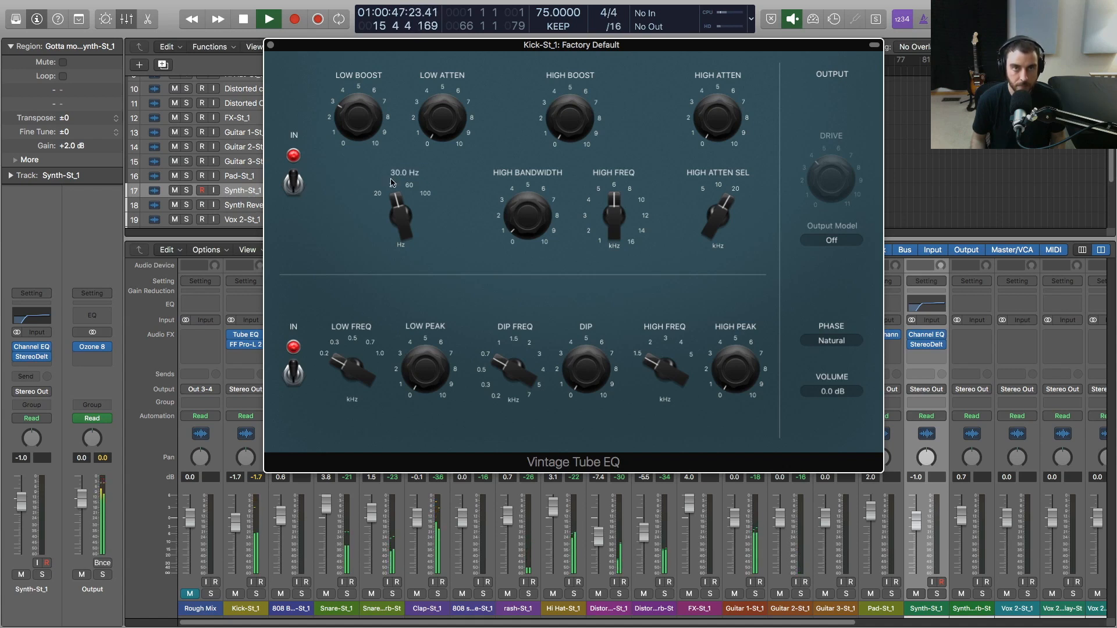
pyautogui.press('space')
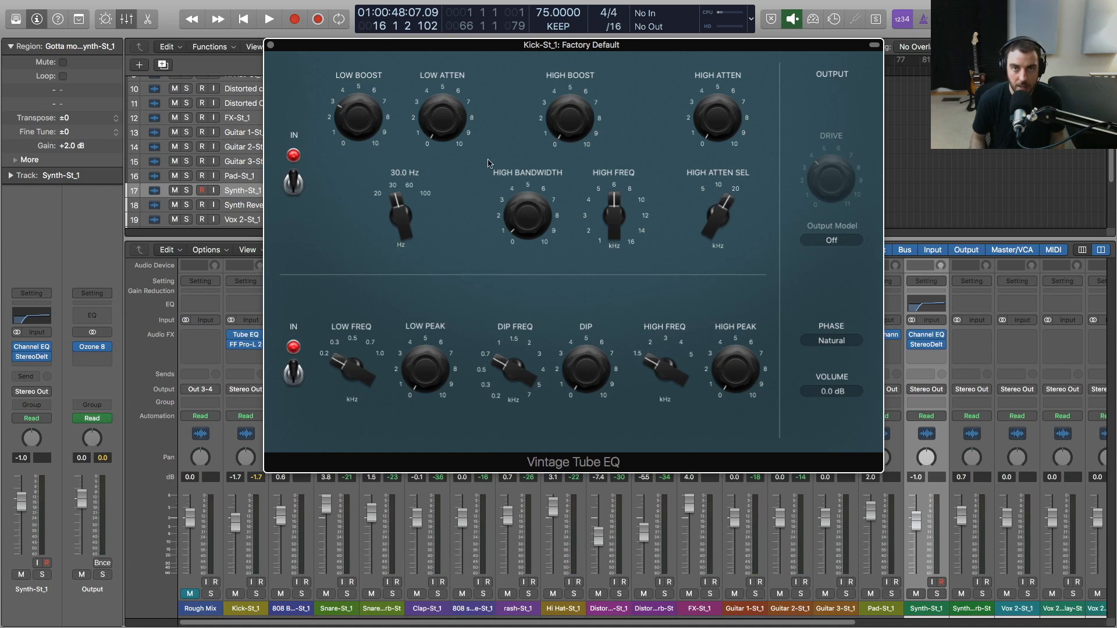
# - Set the upper High Freq to 3.333 kHz and raise High Boost to 10 while the mix plays
pyautogui.moveTo(586, 145)
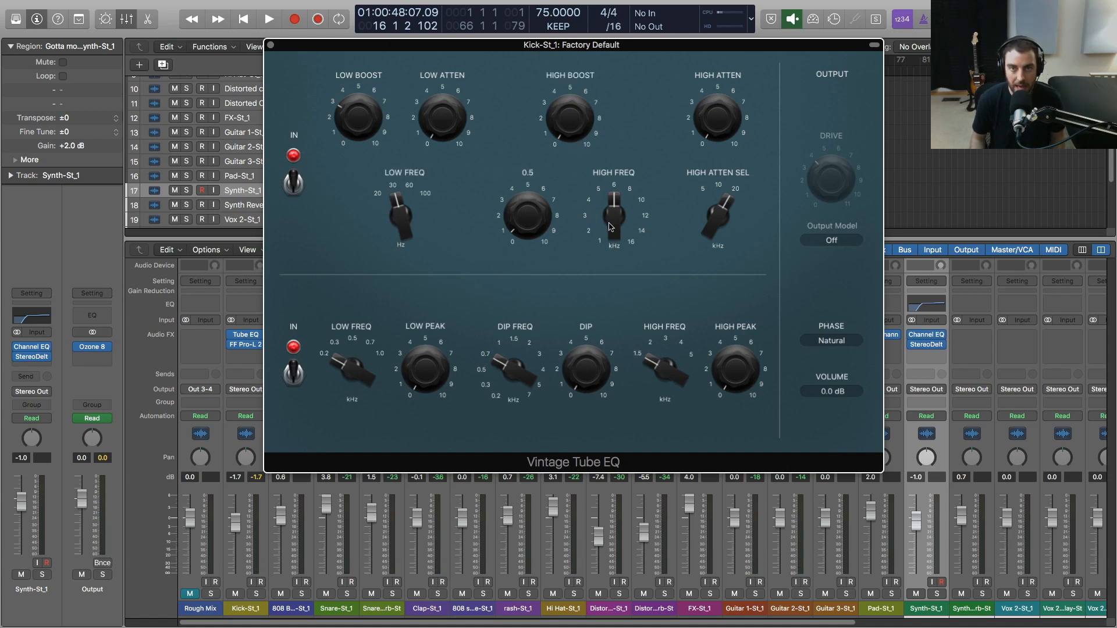
pyautogui.moveTo(608, 208)
pyautogui.moveTo(608, 208)
pyautogui.mouseDown()
pyautogui.moveTo(609, 252)
pyautogui.moveTo(603, 217)
pyautogui.mouseUp()
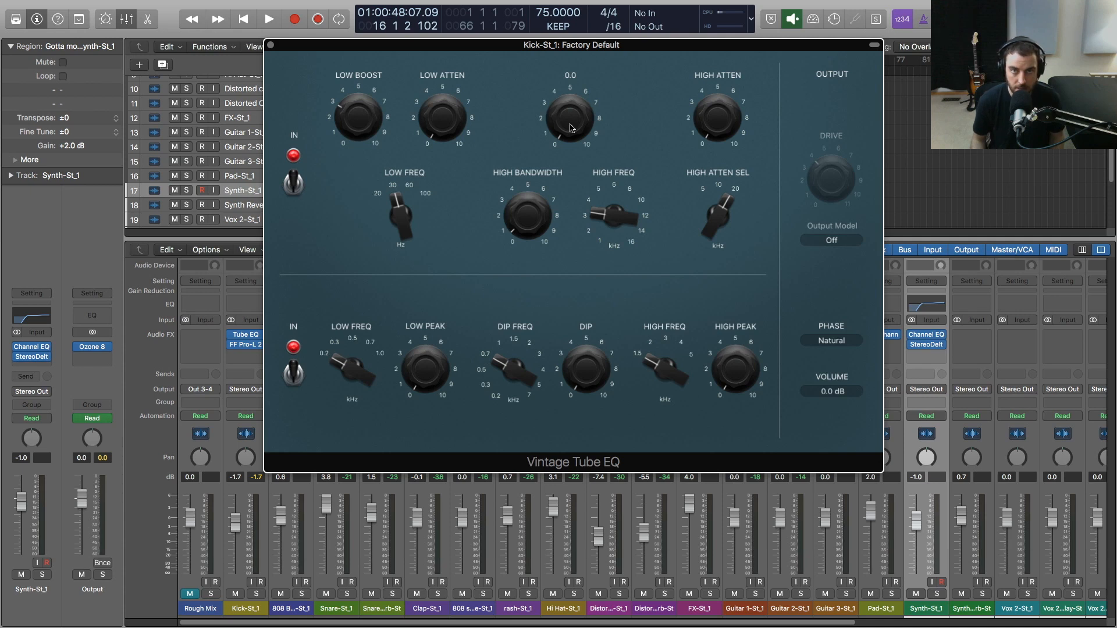
pyautogui.press('space')
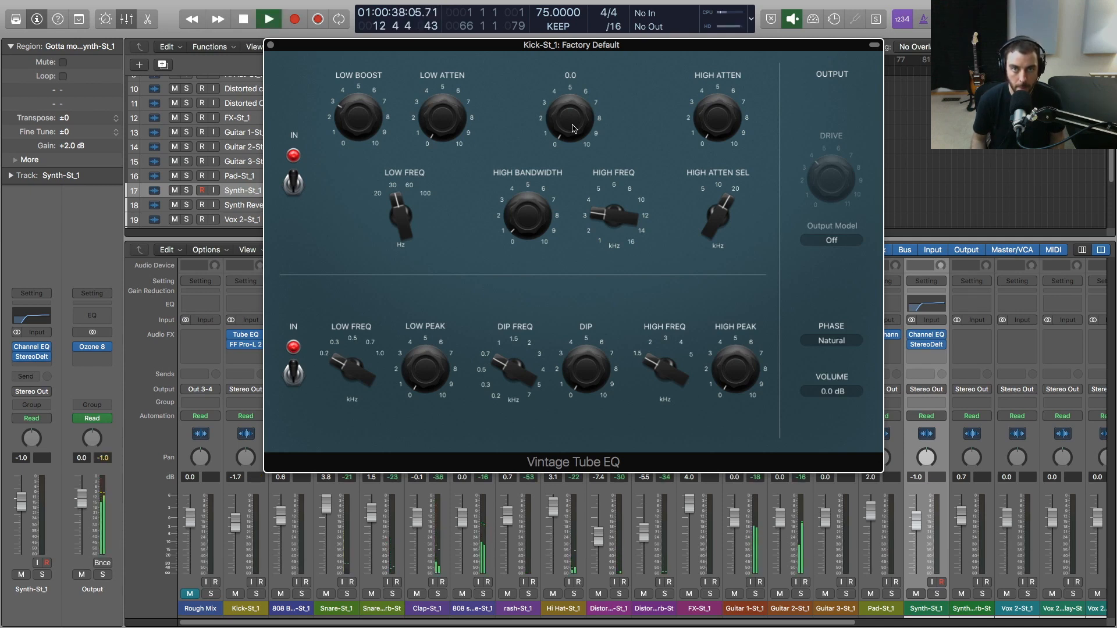
pyautogui.moveTo(574, 125); pyautogui.dragTo(586, 15)
pyautogui.scroll(5, 570, 123)
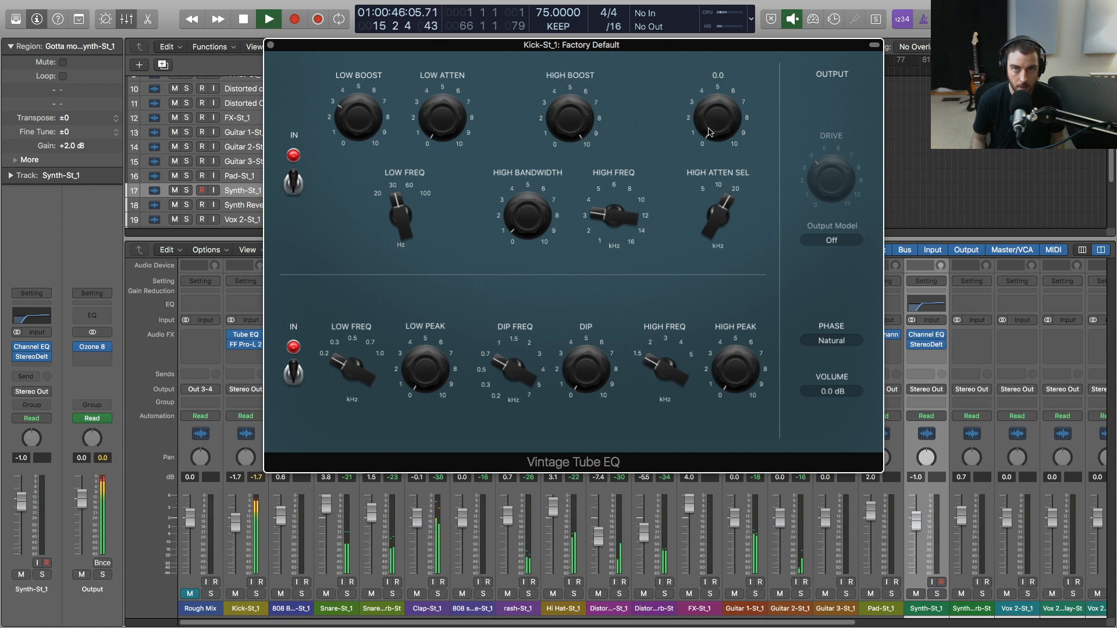
pyautogui.press('space')
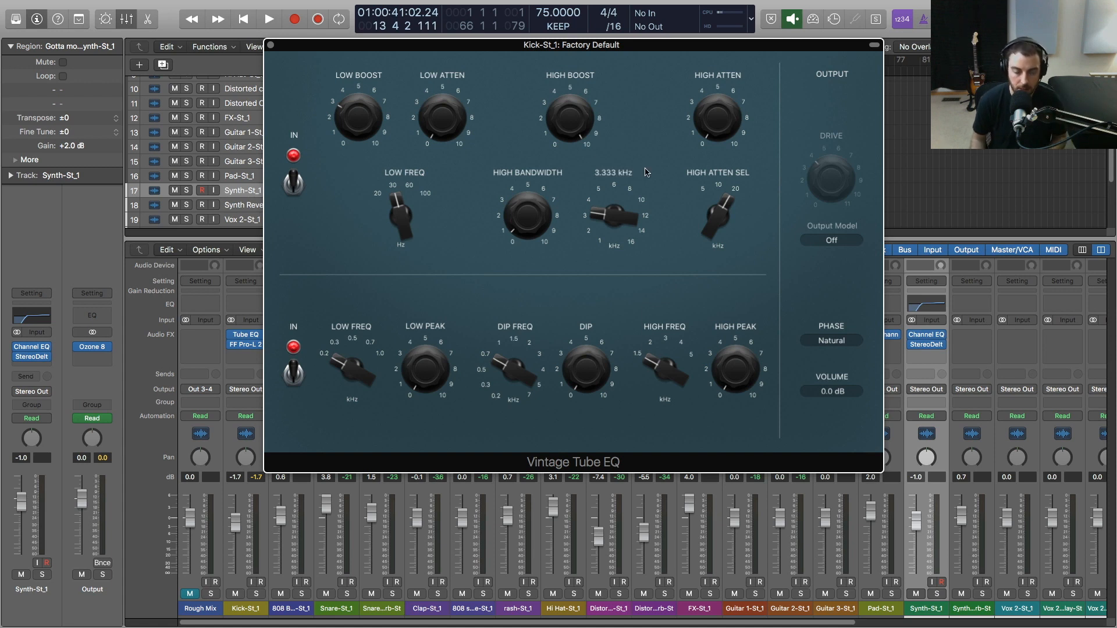
# - Set the EQ's output model to Silky (Tube EQ) and Drive to about 3, auditioning the change during playback
pyautogui.click(847, 243)
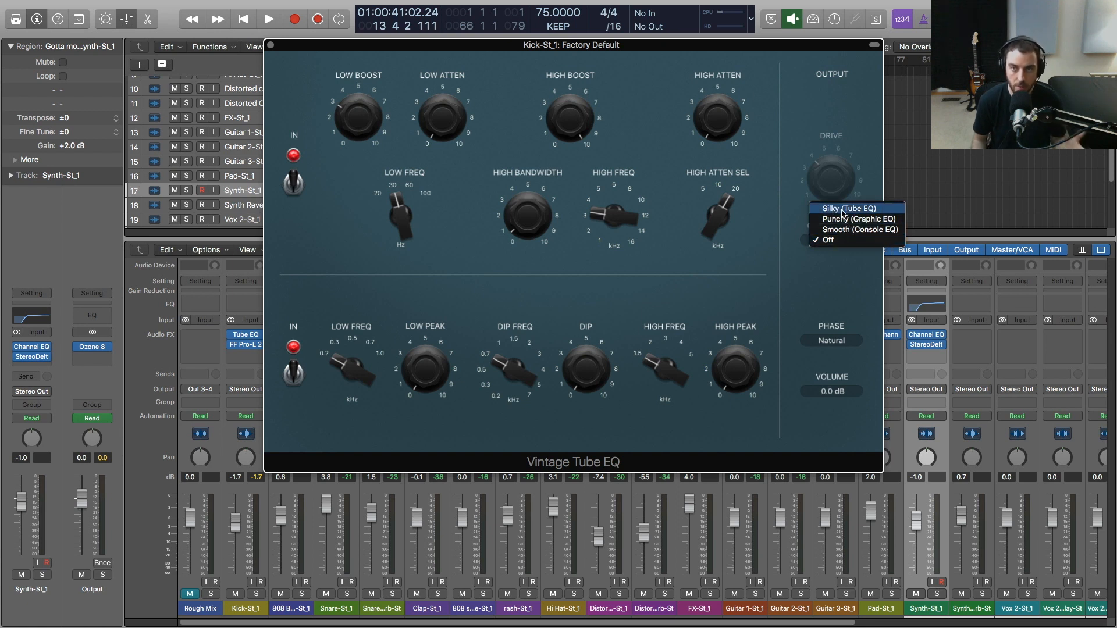
pyautogui.click(843, 214)
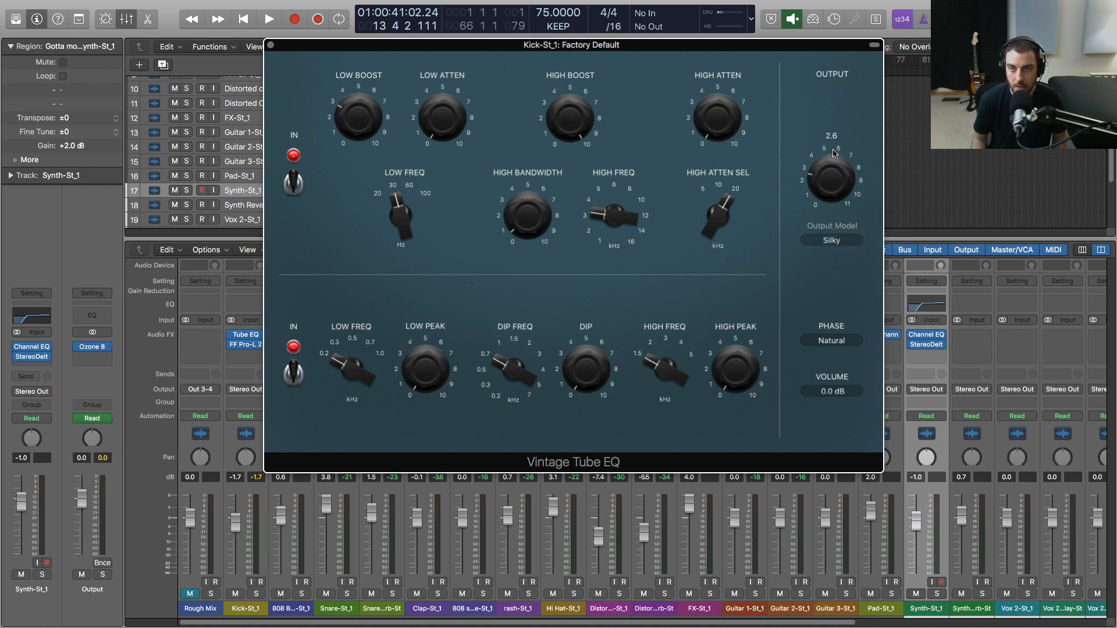
pyautogui.press('space')
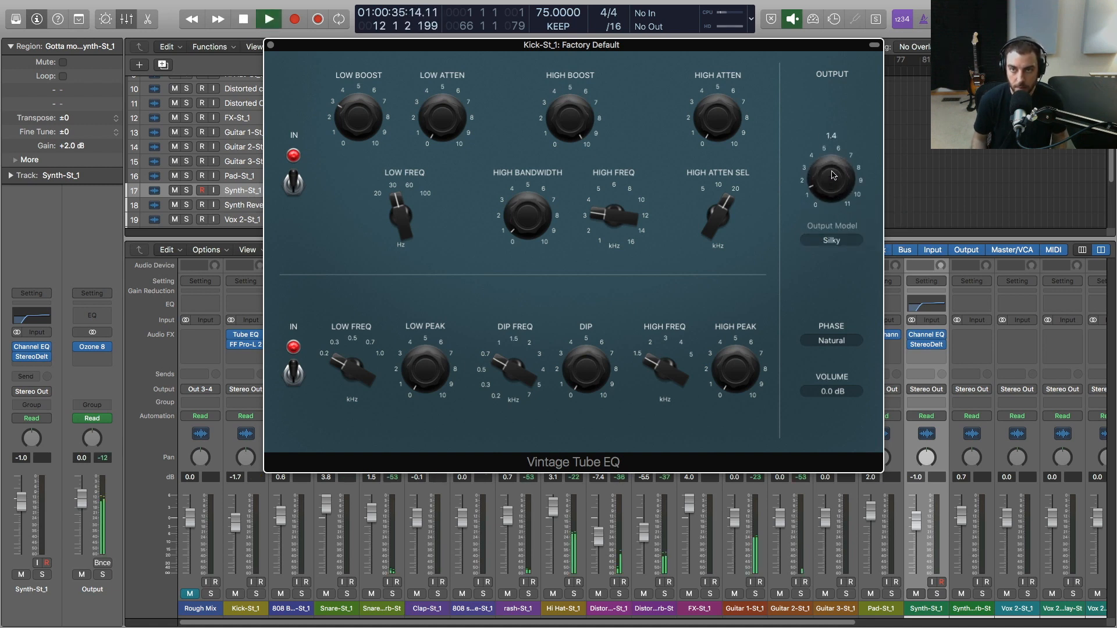
pyautogui.moveTo(834, 193)
pyautogui.mouseDown()
pyautogui.moveTo(835, 154)
pyautogui.moveTo(835, 203)
pyautogui.moveTo(831, 164)
pyautogui.moveTo(821, 197)
pyautogui.mouseUp()
pyautogui.press('space')
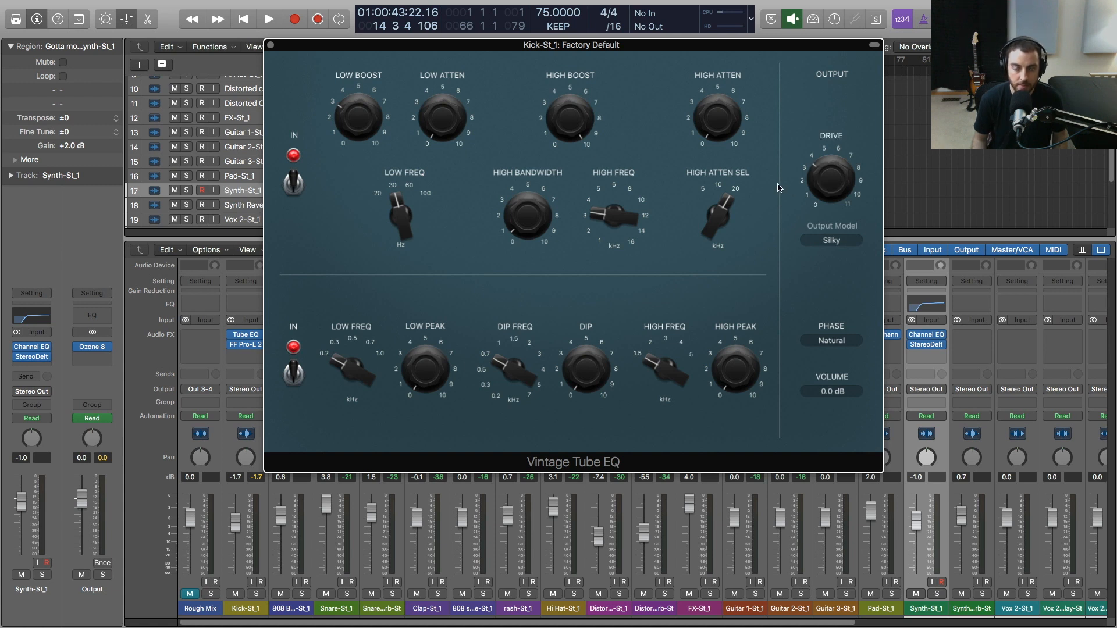
pyautogui.press('space')
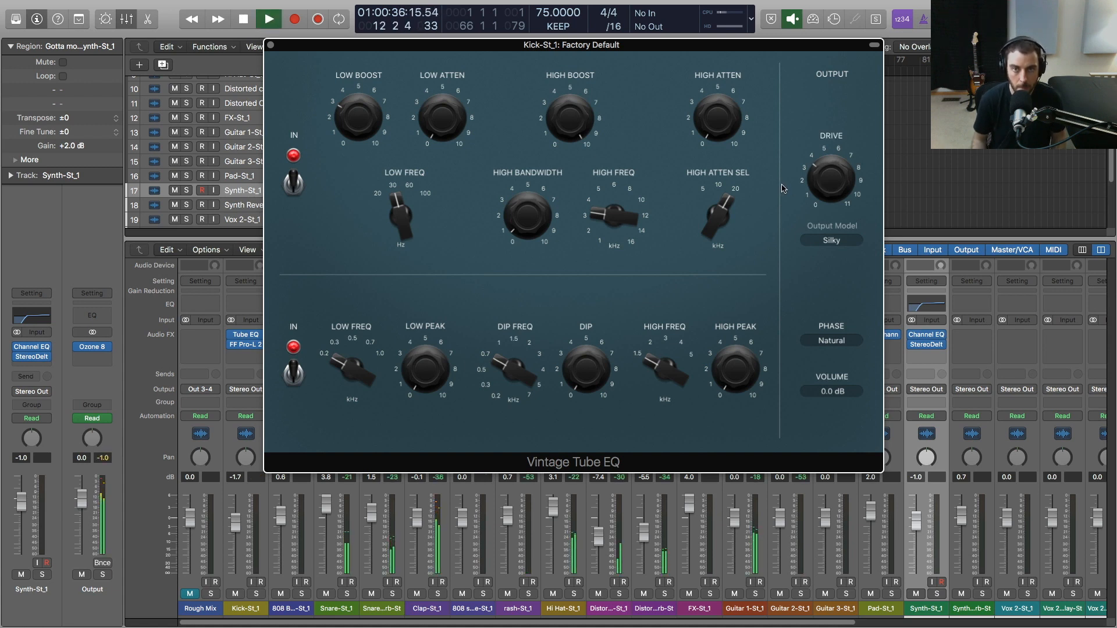
pyautogui.moveTo(824, 185)
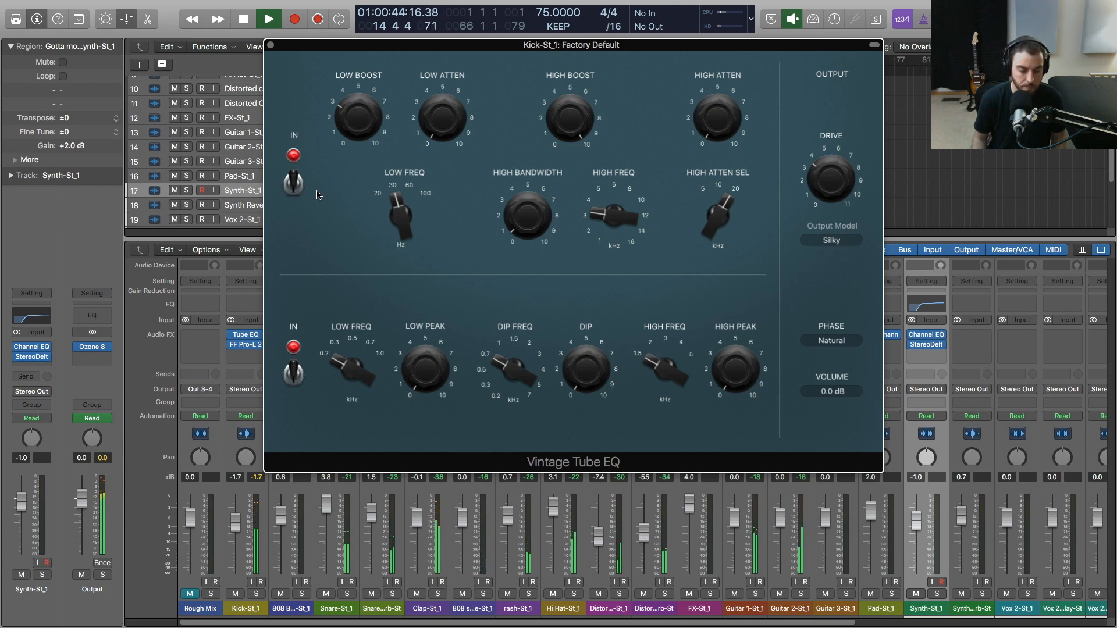
pyautogui.press('space')
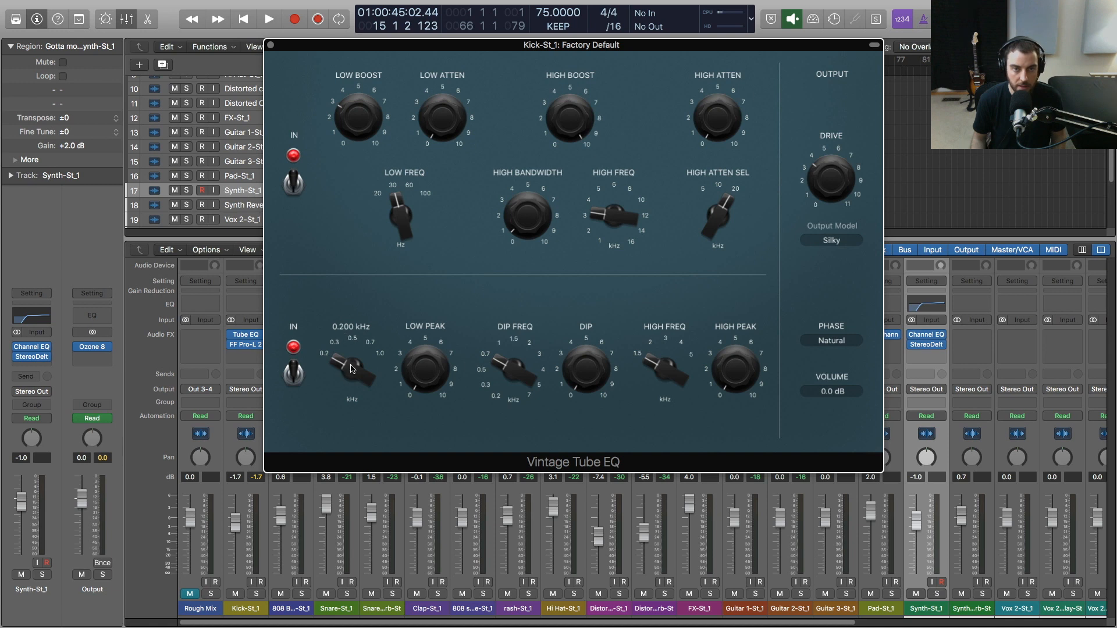
# - In the lower EQ section, set Low Freq to about 0.7 kHz and raise Low Peak to 1.4 during playback
pyautogui.moveTo(351, 368); pyautogui.dragTo(345, 358)
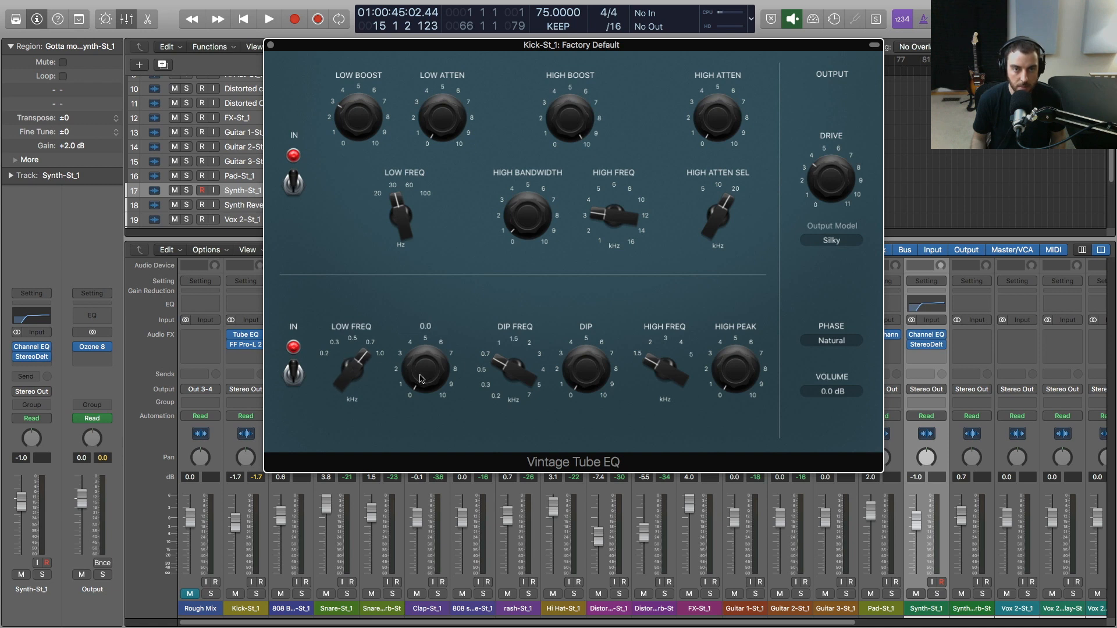
pyautogui.press('space')
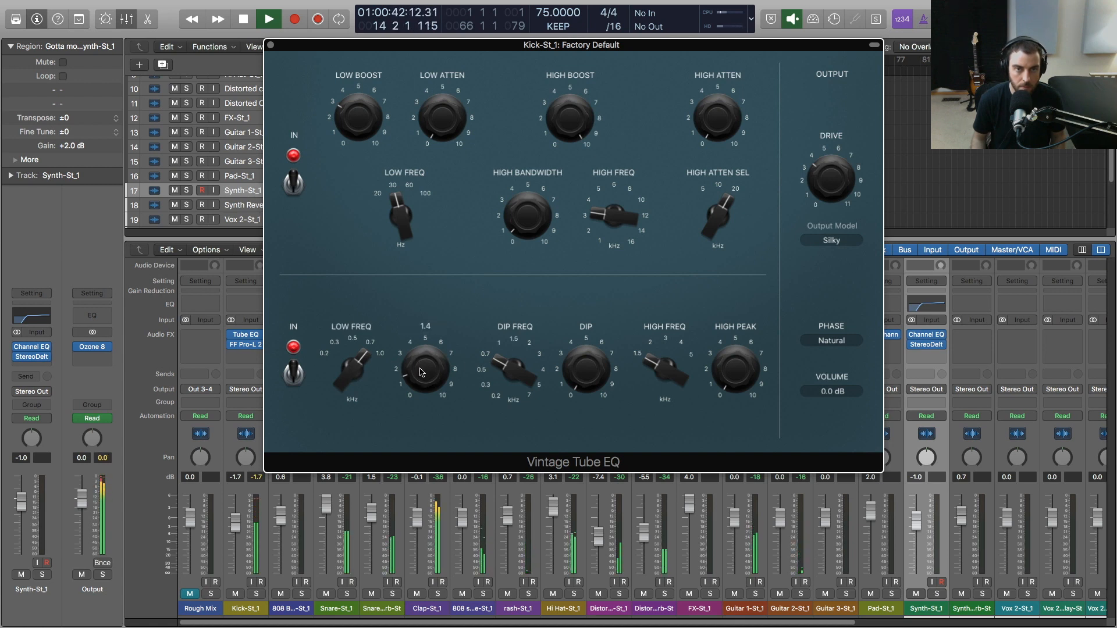
pyautogui.press('space')
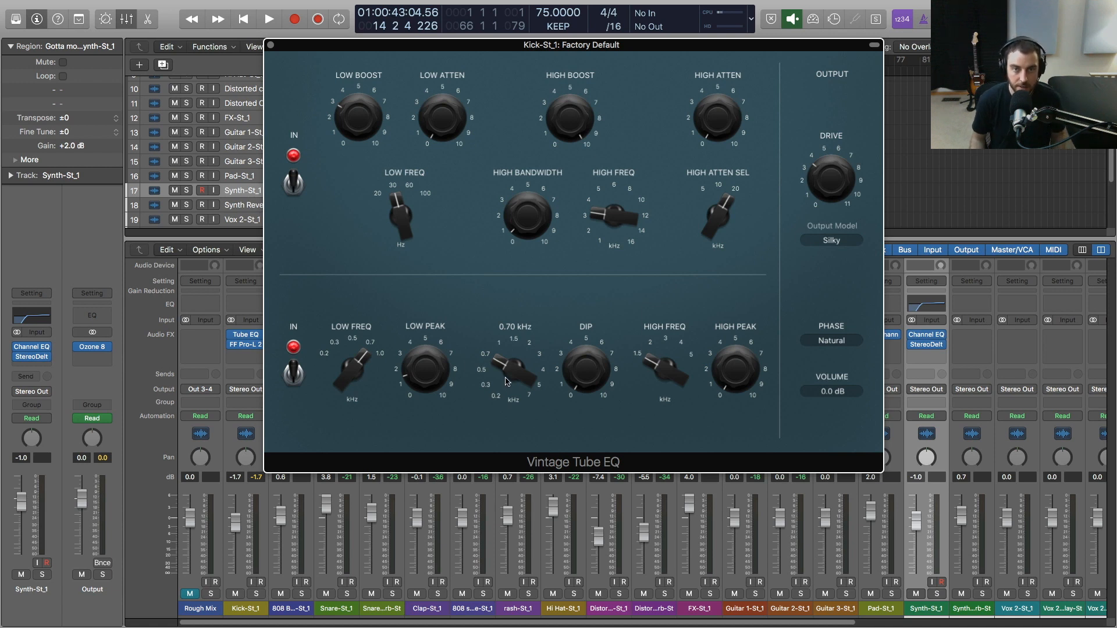
# - Set Dip Freq to just above 1 kHz and raise Dip to 2.1 while the mix plays
pyautogui.moveTo(505, 379); pyautogui.dragTo(510, 379)
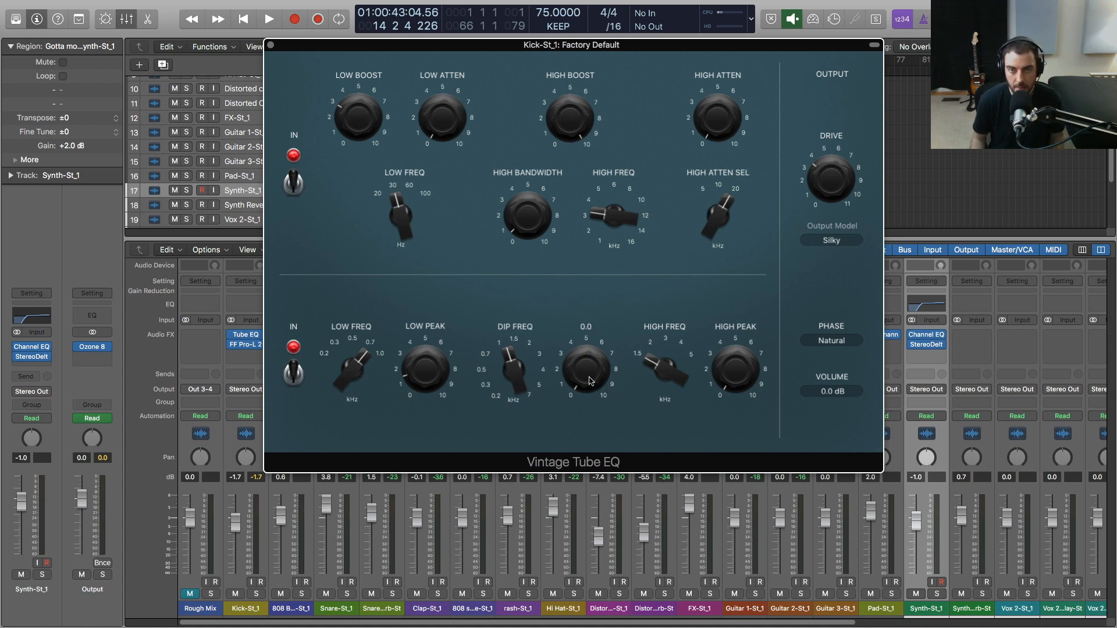
pyautogui.press('space')
pyautogui.moveTo(589, 381)
pyautogui.mouseDown()
pyautogui.moveTo(591, 343)
pyautogui.moveTo(590, 369)
pyautogui.mouseUp()
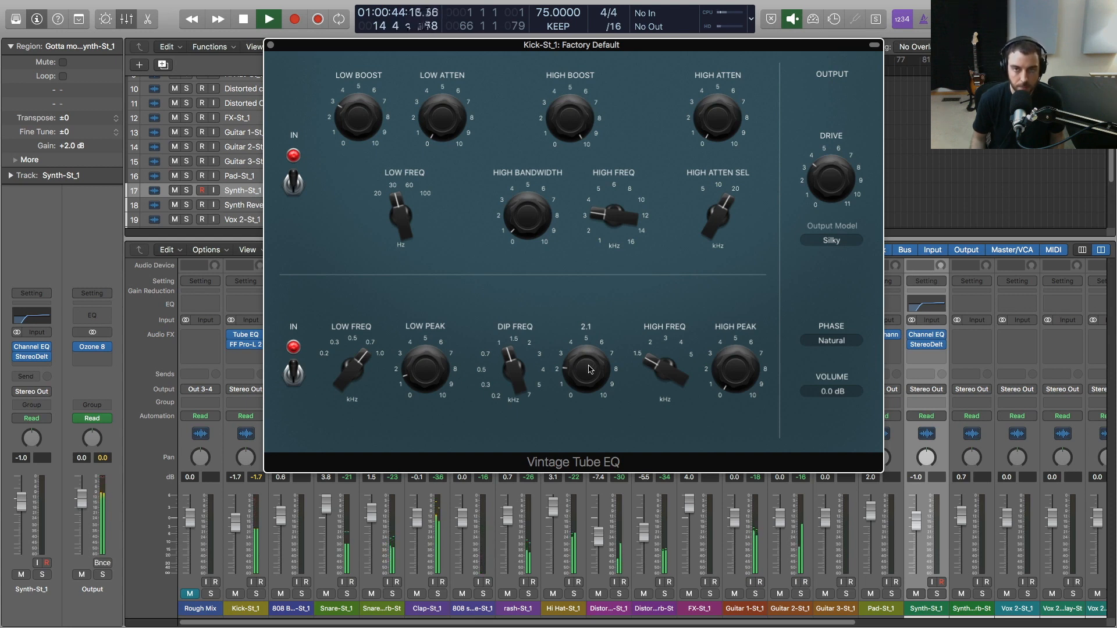
pyautogui.press('space')
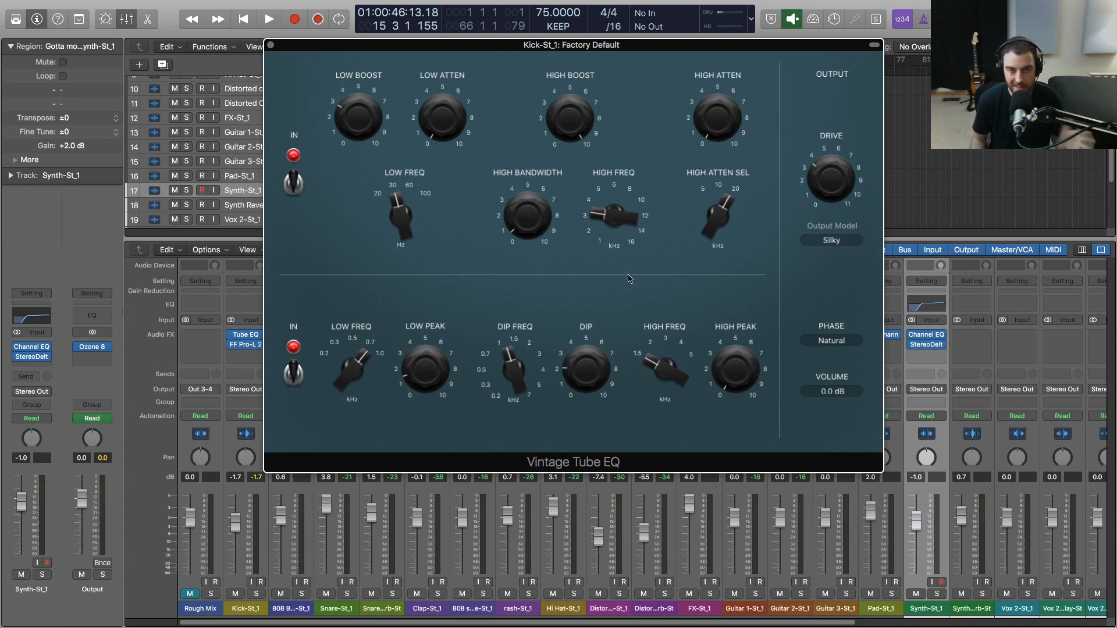
# - Set the lower section's High Freq to about 5 kHz and raise High Peak to 10 during playback
pyautogui.moveTo(668, 363)
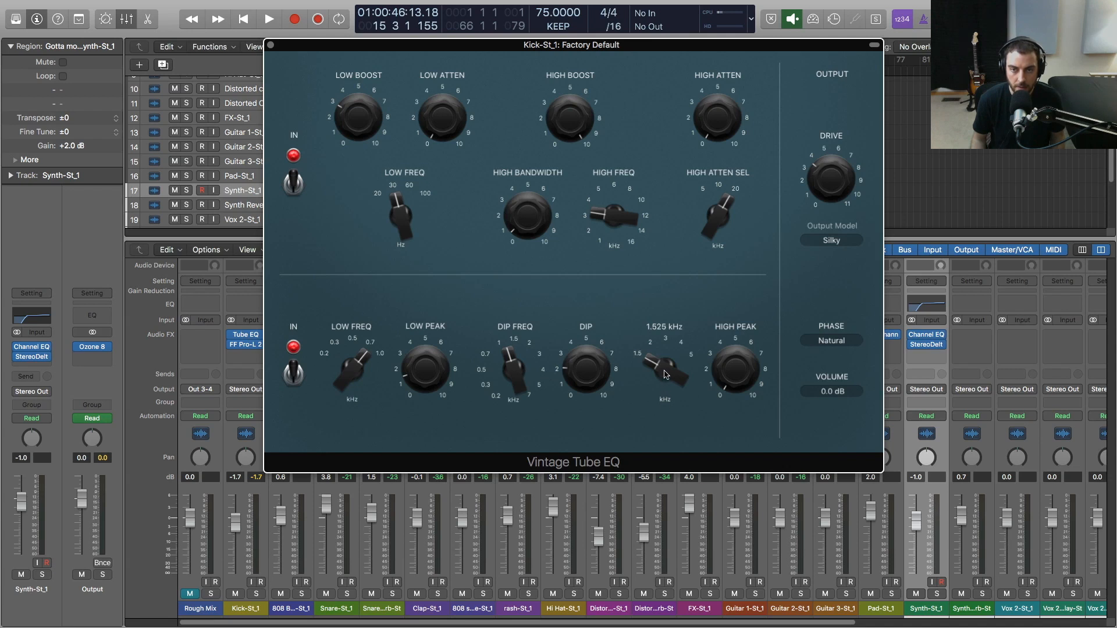
pyautogui.moveTo(666, 375); pyautogui.dragTo(672, 200)
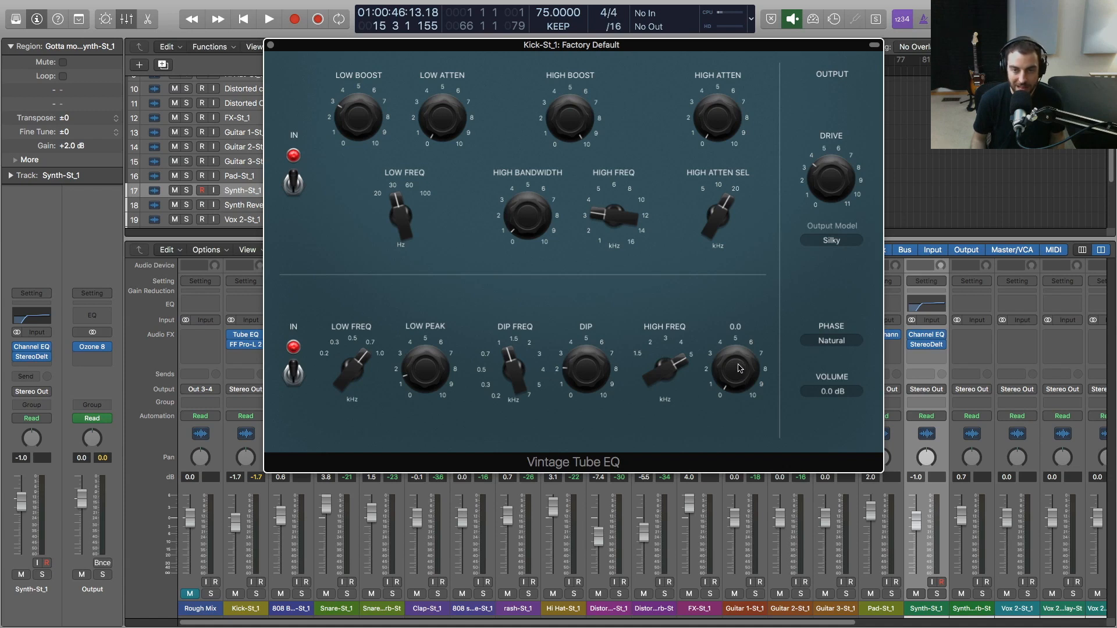
pyautogui.press('space')
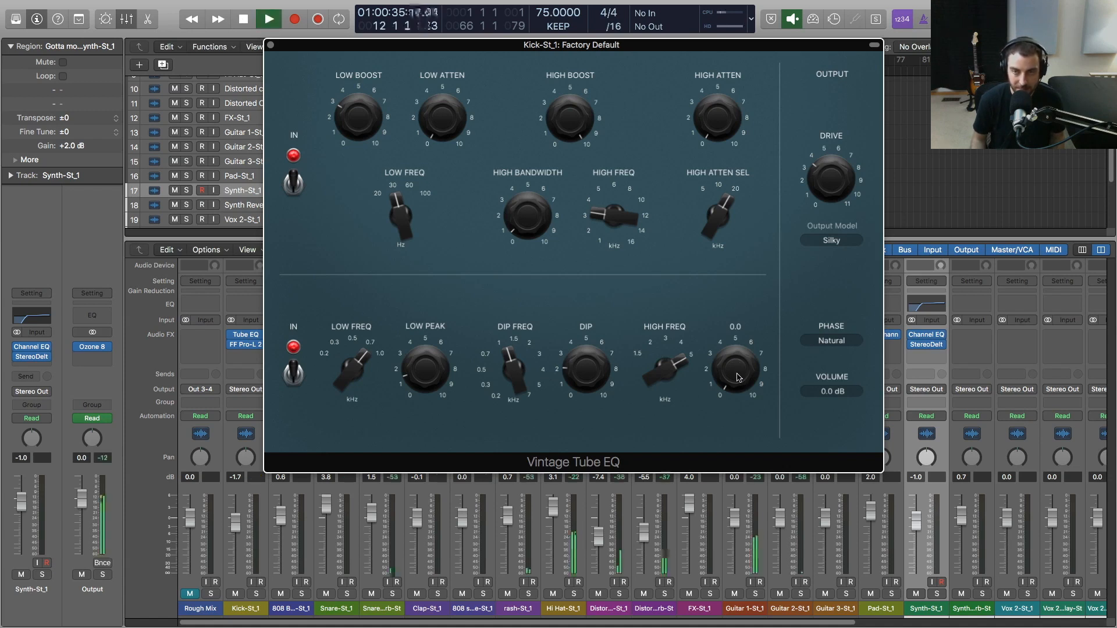
pyautogui.moveTo(737, 377); pyautogui.dragTo(741, 173)
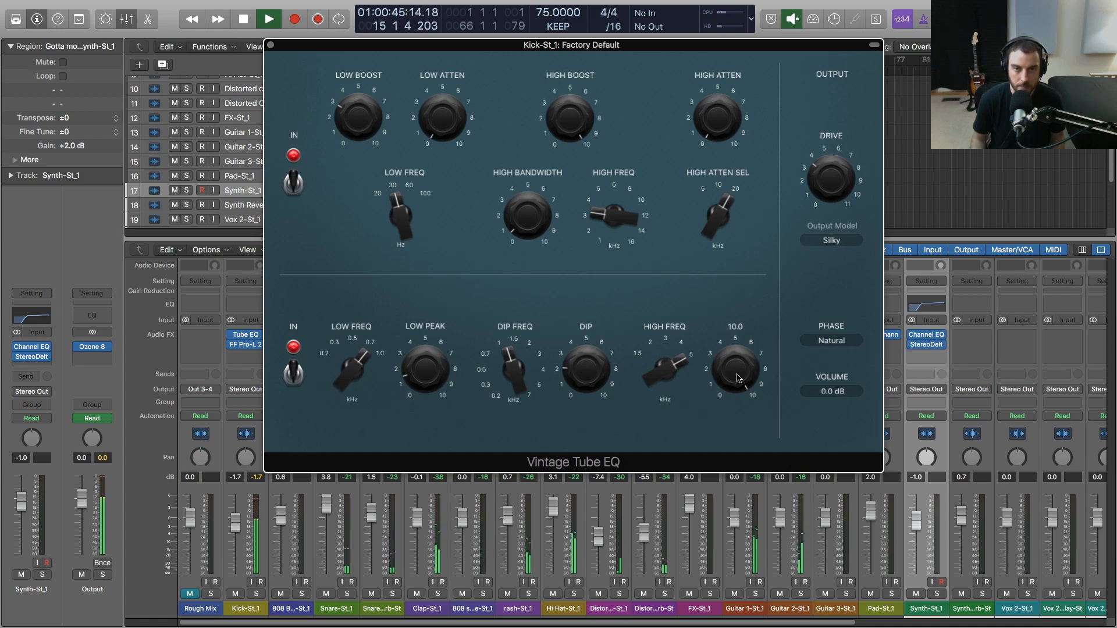
# - Compare the kick in the playing mix with both EQ sections bypassed and switched back in, and stop playback
pyautogui.press('space')
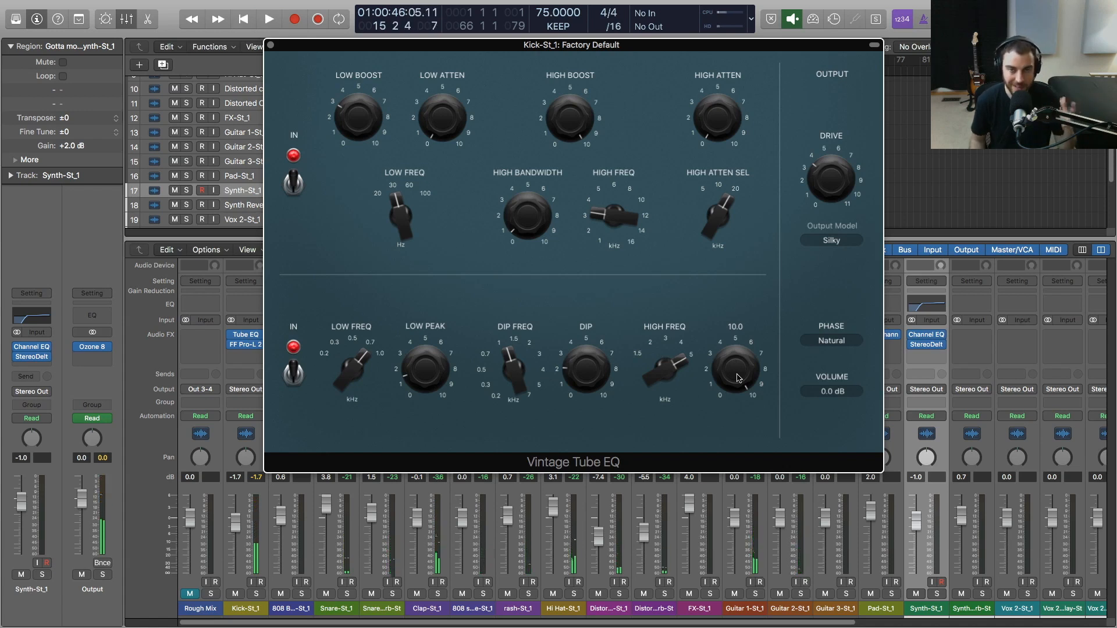
pyautogui.moveTo(509, 346)
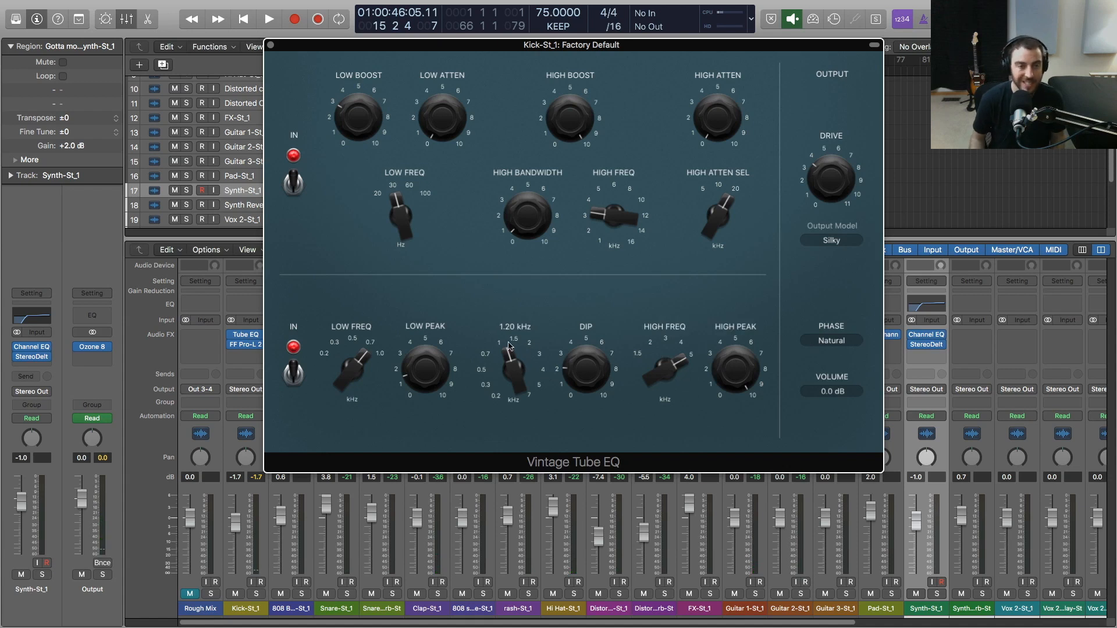
pyautogui.moveTo(413, 327)
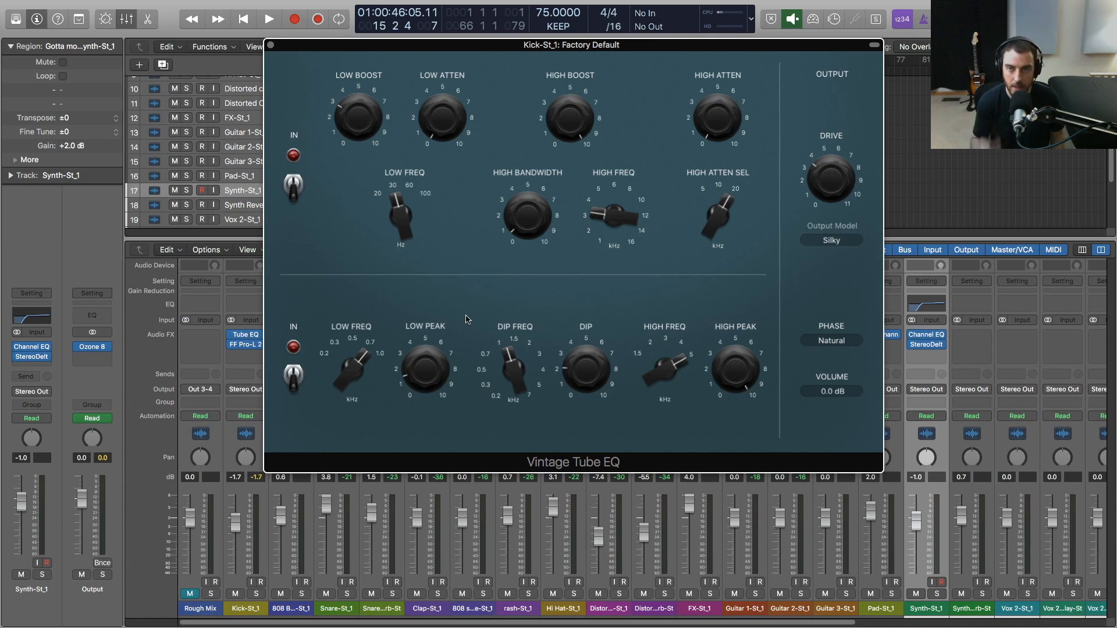
pyautogui.press('space')
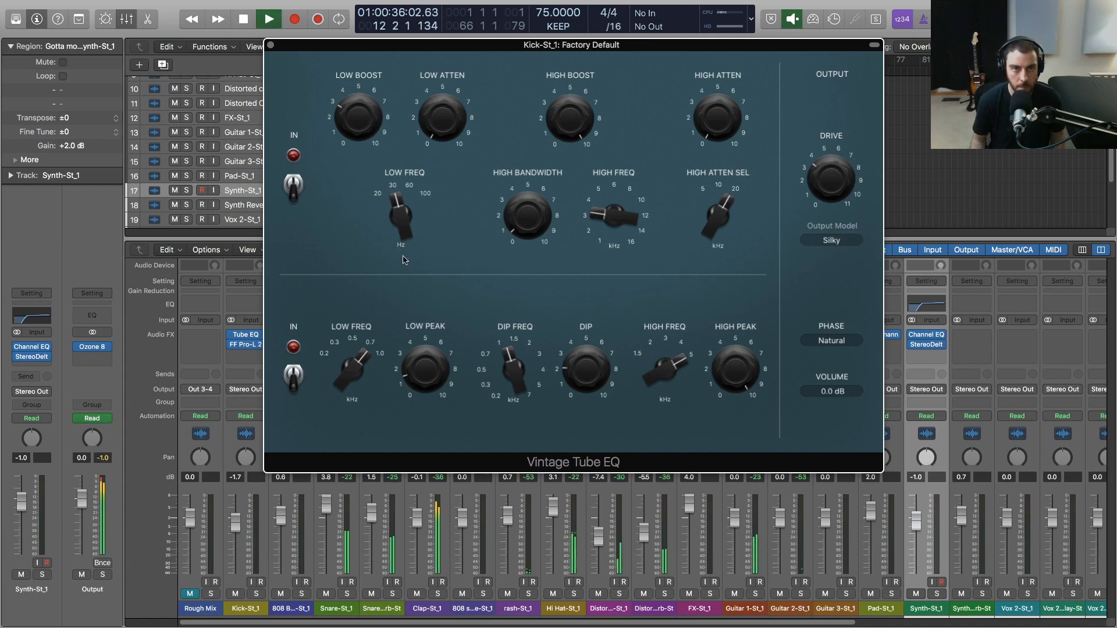
pyautogui.click(293, 191)
pyautogui.click(293, 374)
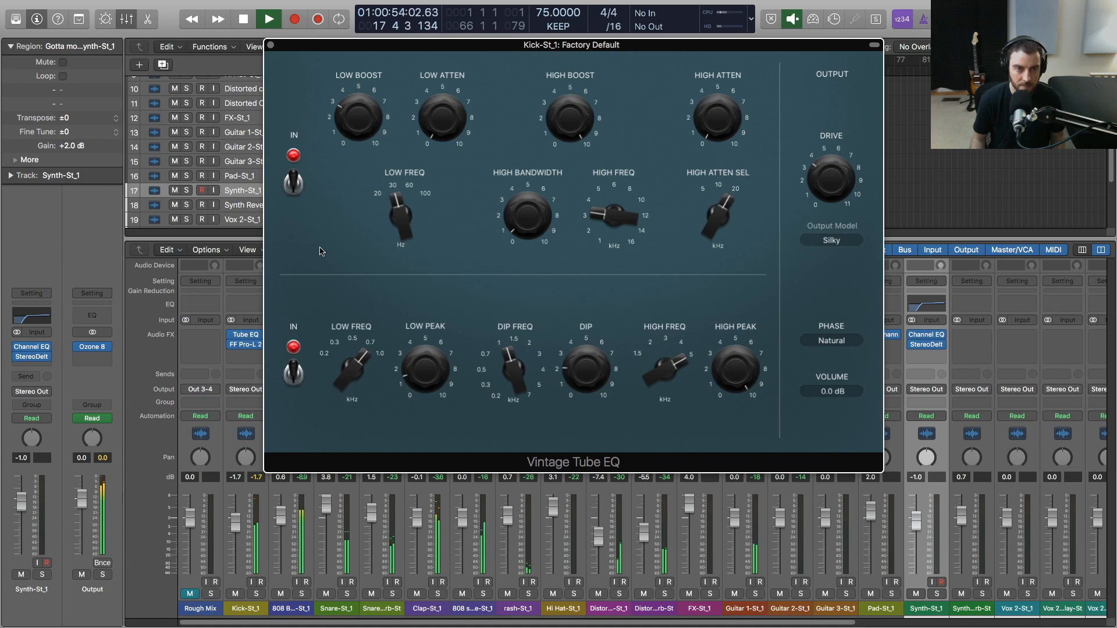
pyautogui.press('space')
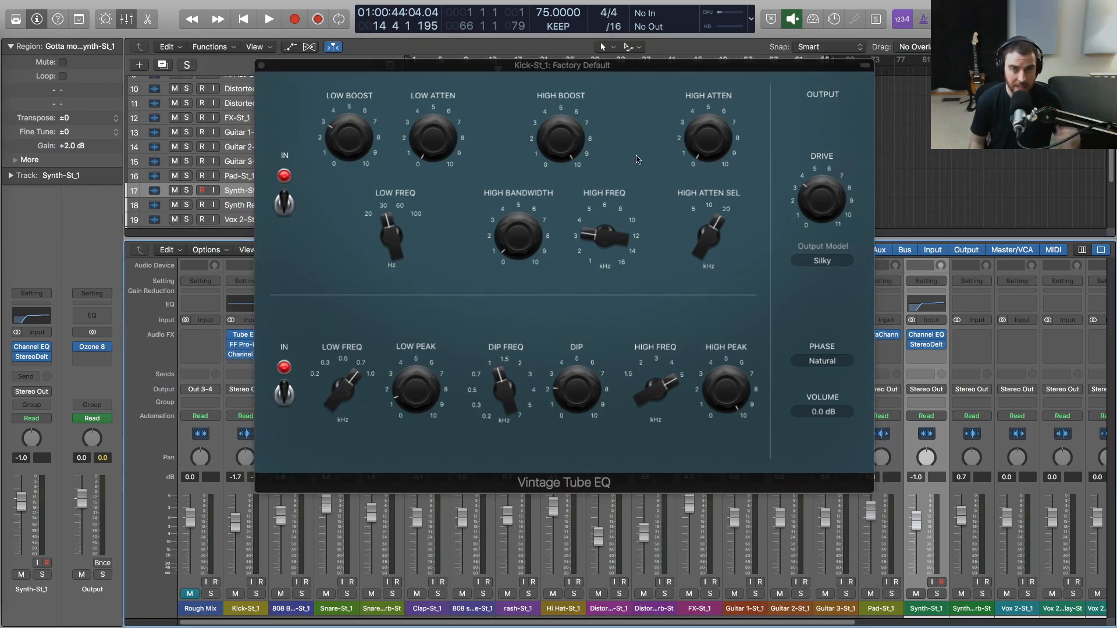
pyautogui.moveTo(559, 149)
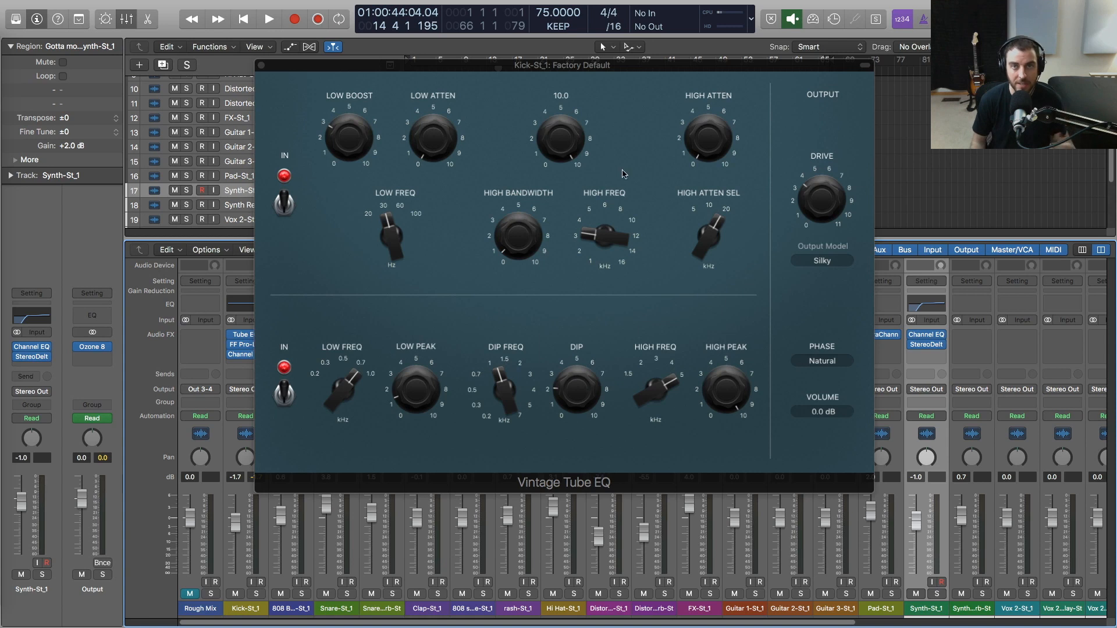